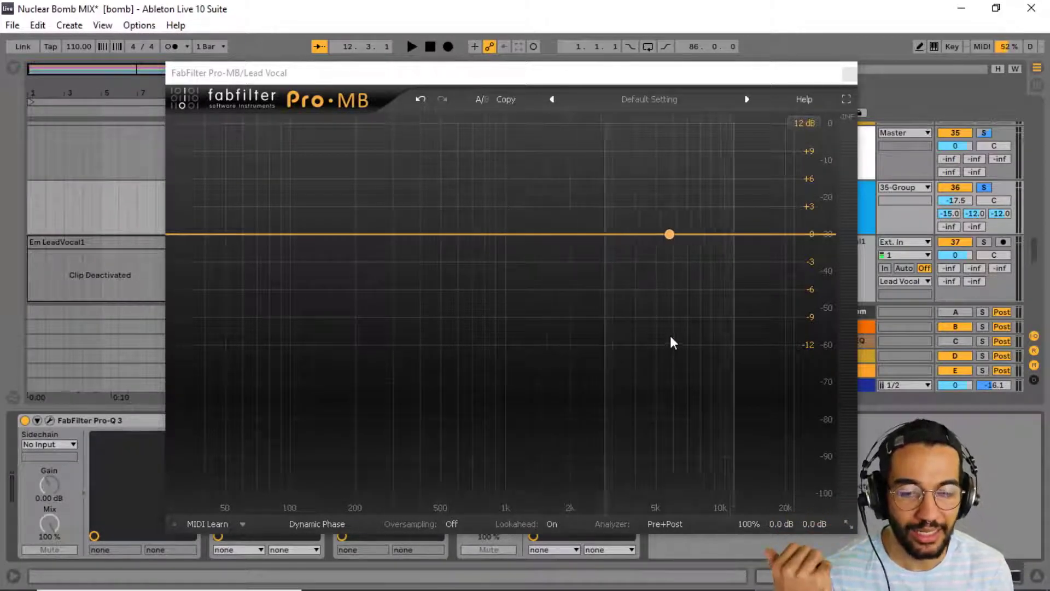
Step: Create a high-frequency band on the Lead Vocal spanning from about 1.8 kHz up to 30000 Hz
mouse_move(371, 72)
left_mouse_down()
mouse_move(377, 86)
mouse_move(367, 79)
left_mouse_up()
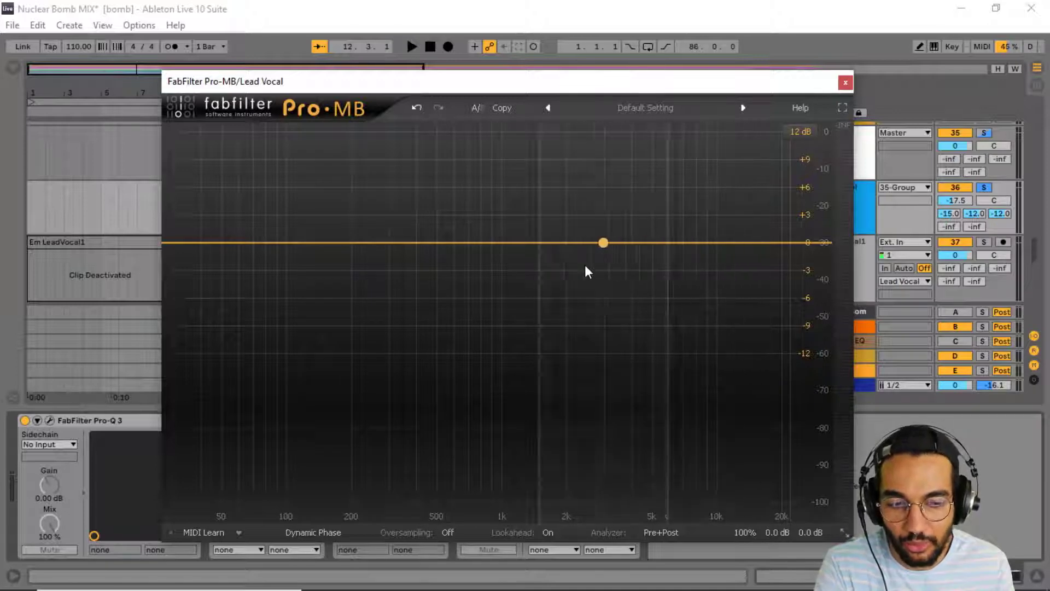
left_click(654, 242)
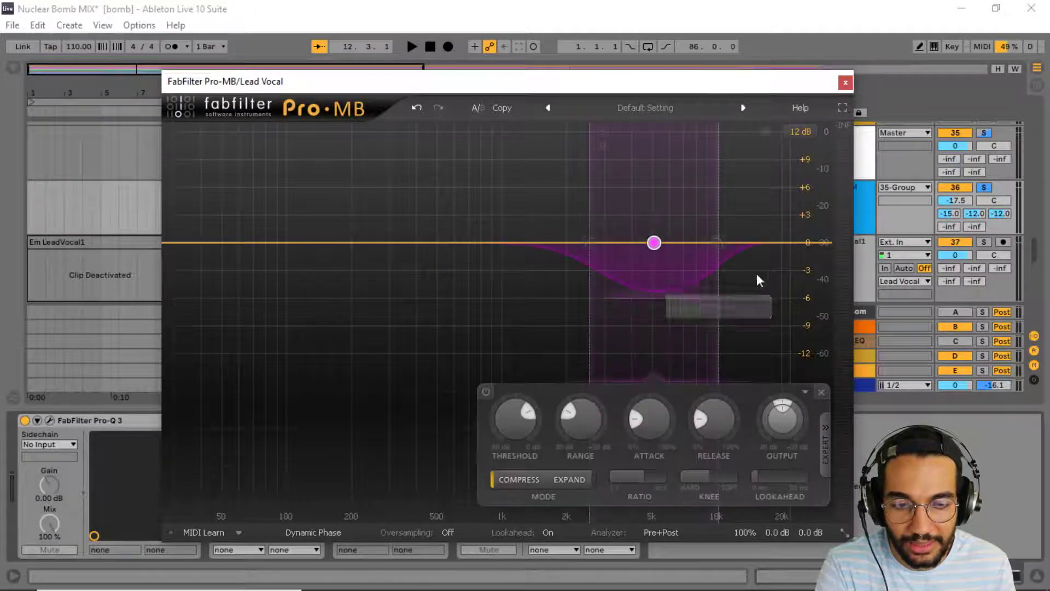
left_click_drag(718, 248, 833, 250)
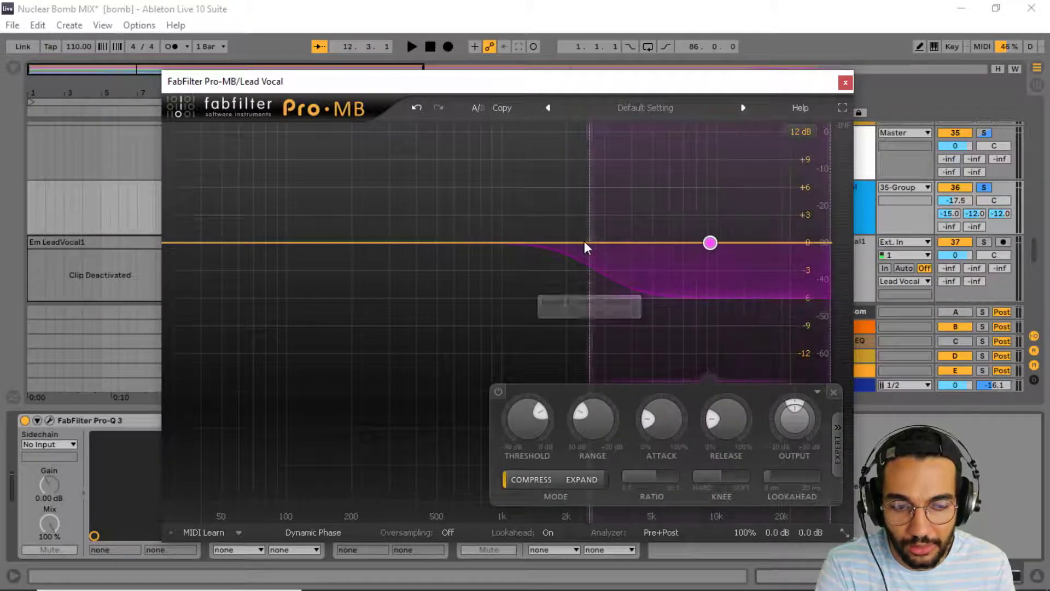
left_click_drag(588, 241, 558, 240)
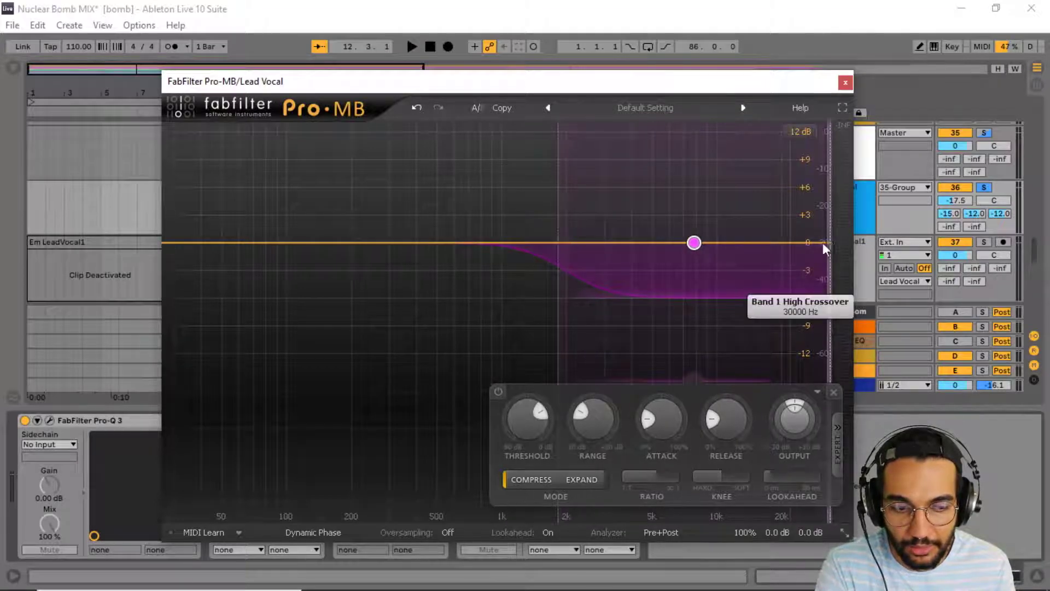
mouse_move(827, 244)
left_mouse_down()
mouse_move(703, 244)
mouse_move(847, 245)
left_mouse_up()
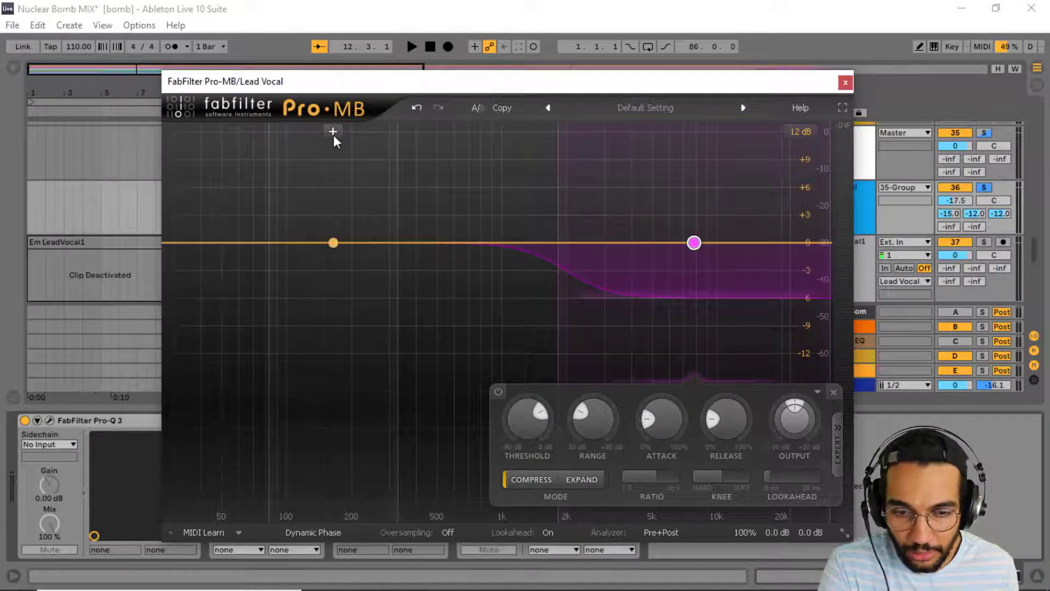
Step: Add low-mid, low and mid bands so that four adjoining bands cover the whole spectrum
left_click(333, 134)
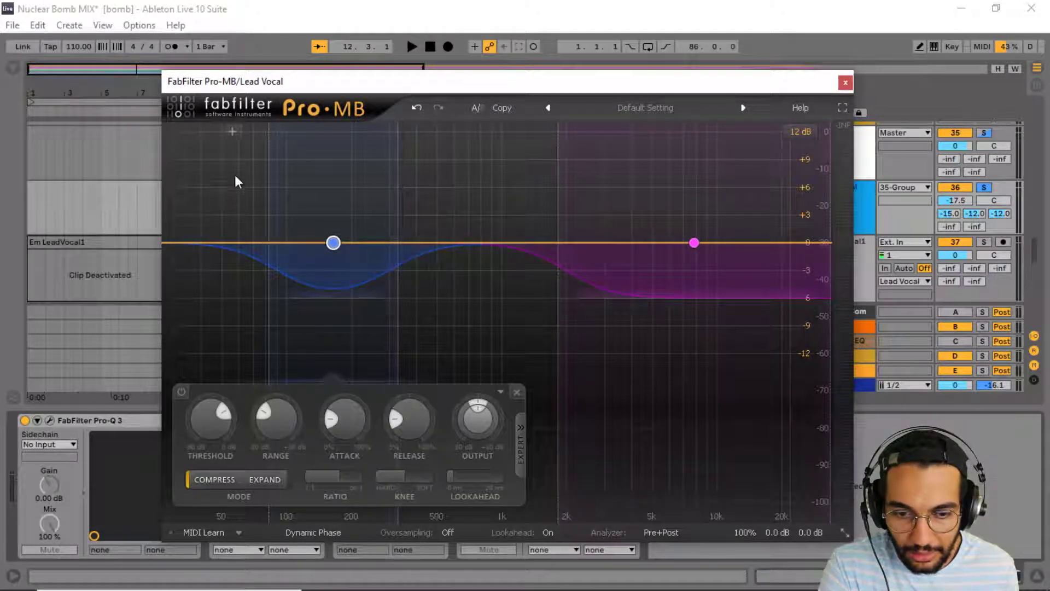
left_click(237, 131)
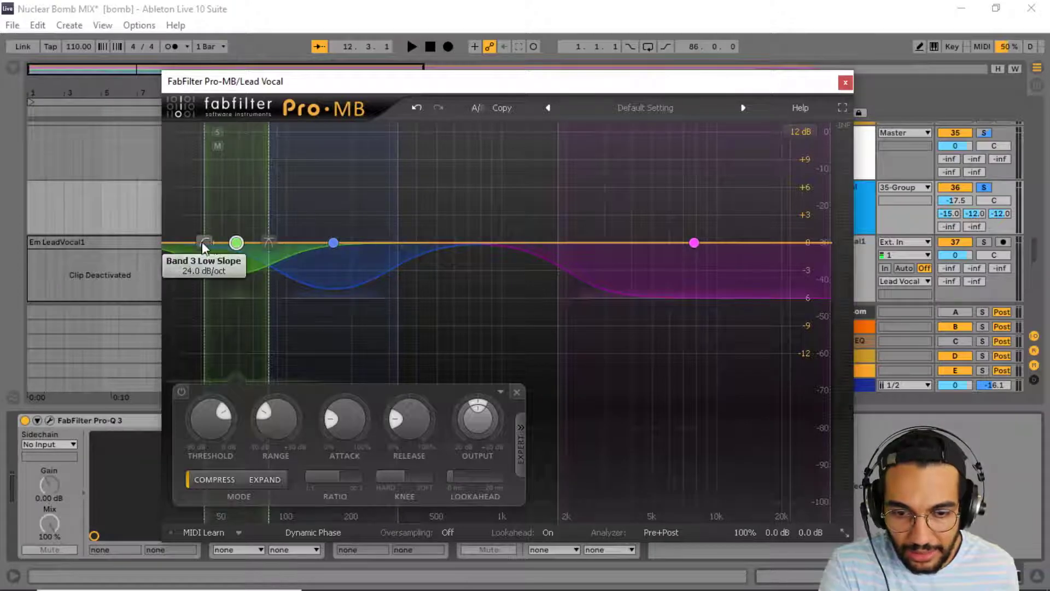
left_click_drag(206, 244, 149, 244)
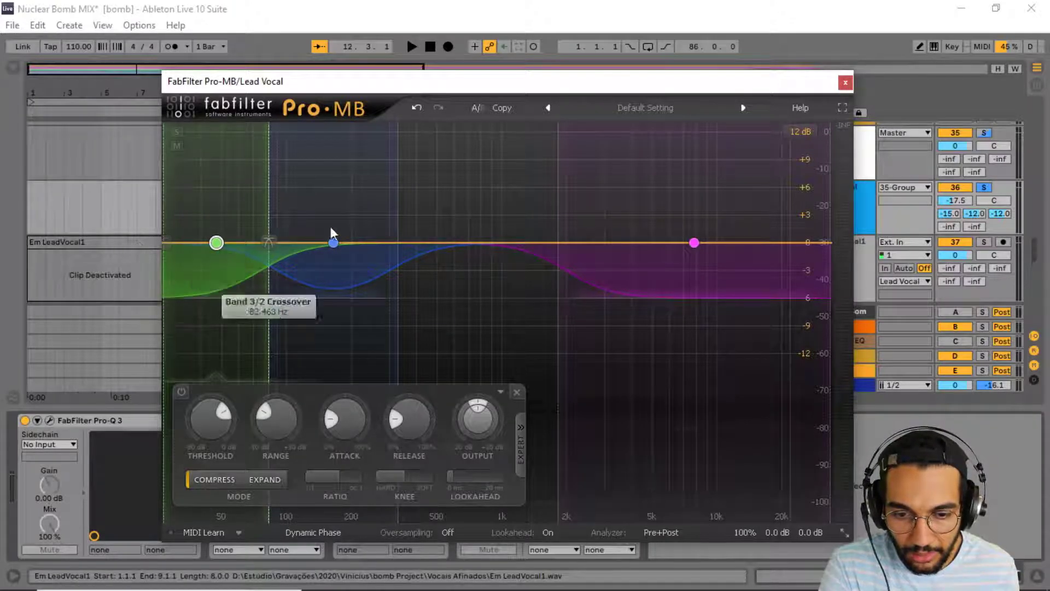
left_click(454, 201)
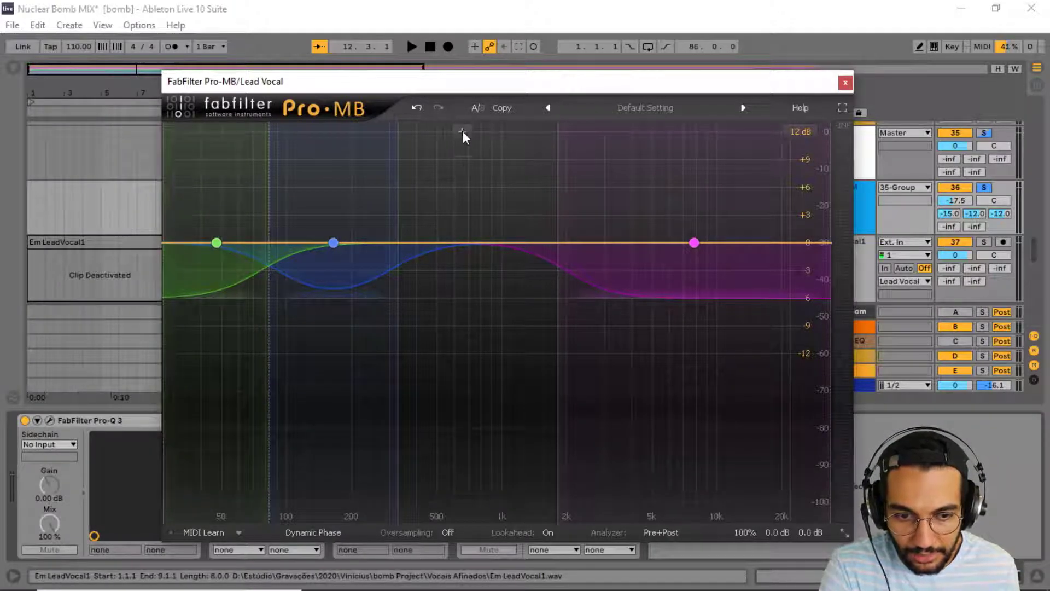
left_click(462, 132)
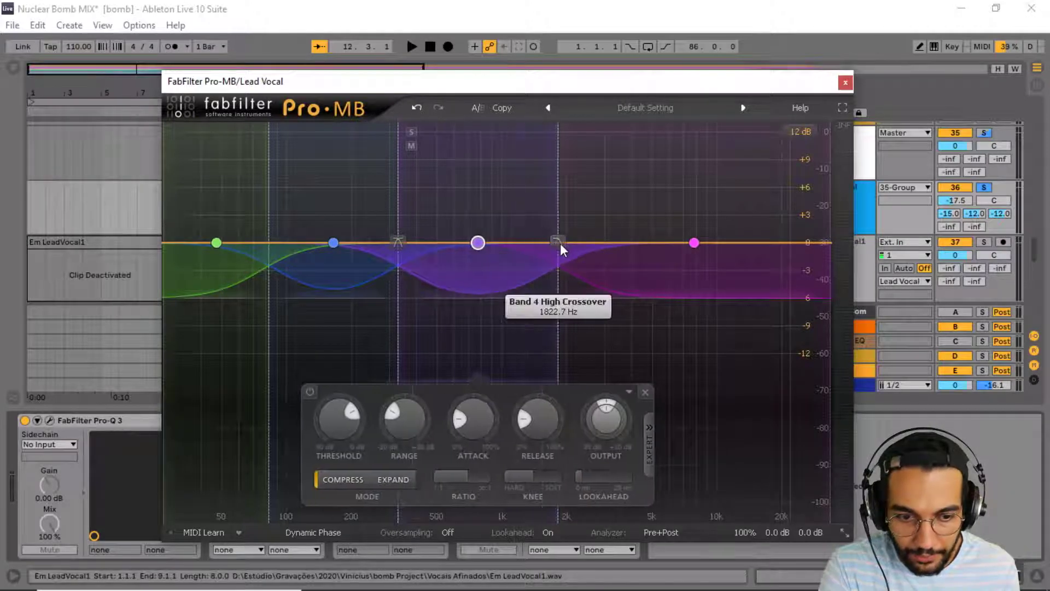
Step: Move the three crossovers between the bands to about 140 Hz, 750 Hz and 5.3 kHz
left_click_drag(560, 243, 600, 241)
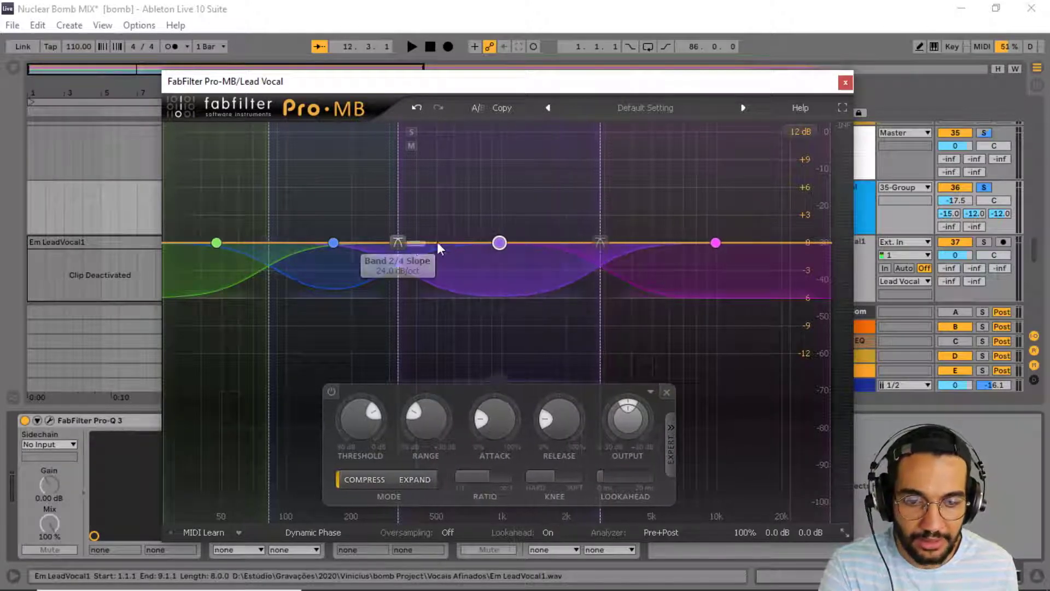
left_click_drag(396, 241, 443, 241)
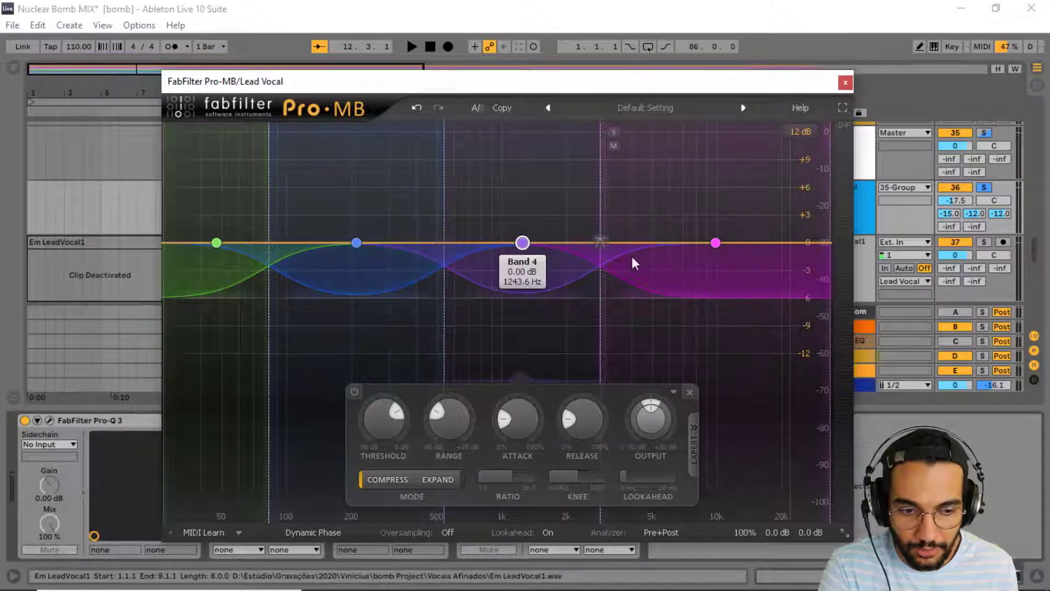
left_click_drag(270, 244, 317, 242)
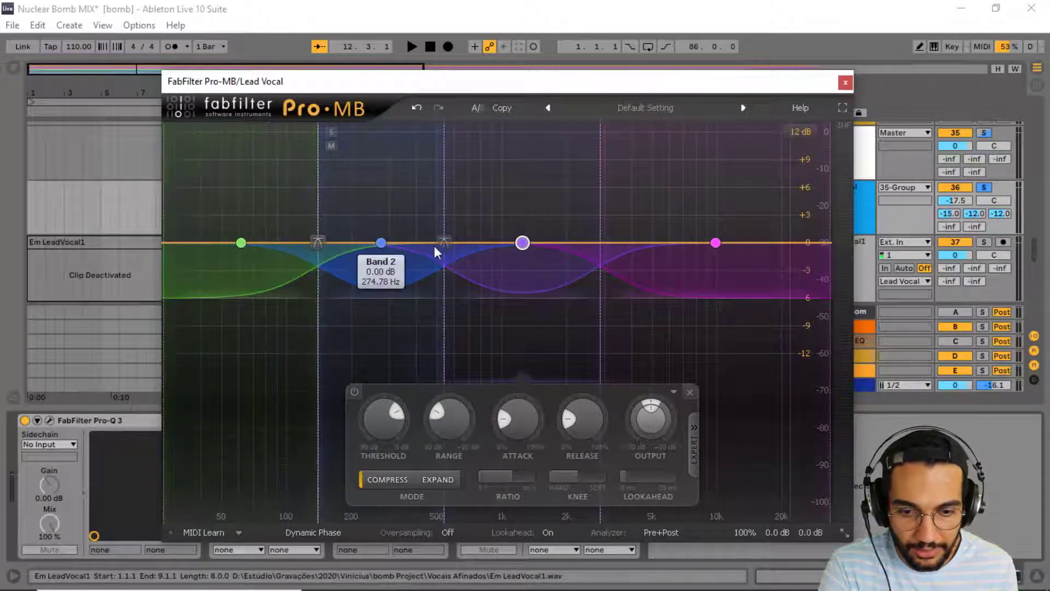
left_click_drag(457, 244, 475, 242)
left_click_drag(600, 241, 656, 242)
Step: Bypass the low, low-mid and mid bands, leaving only the high band active
left_click(251, 293)
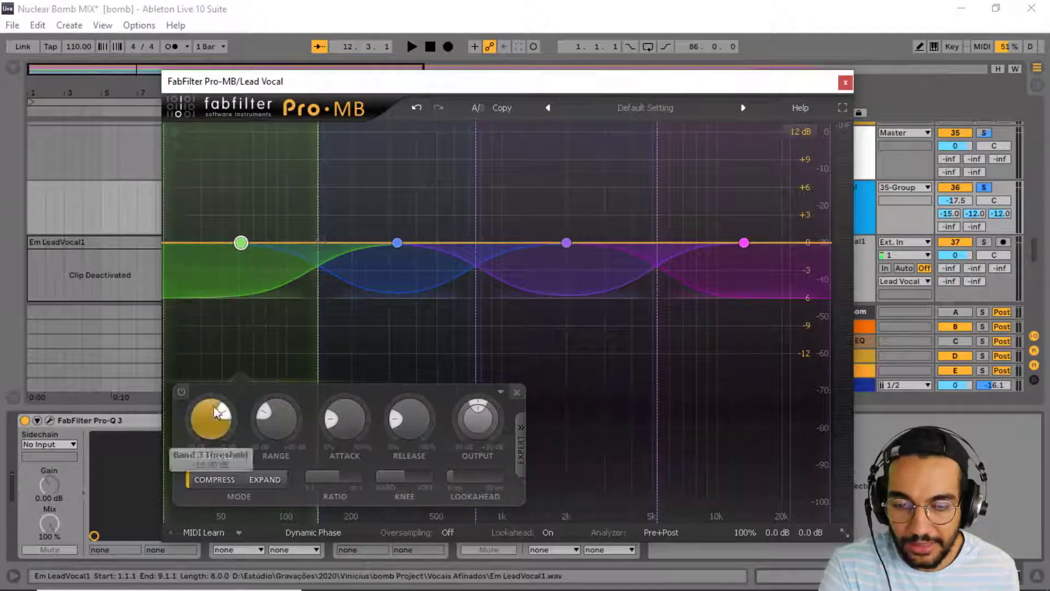
left_click(181, 392)
left_click(376, 280)
left_click(229, 392)
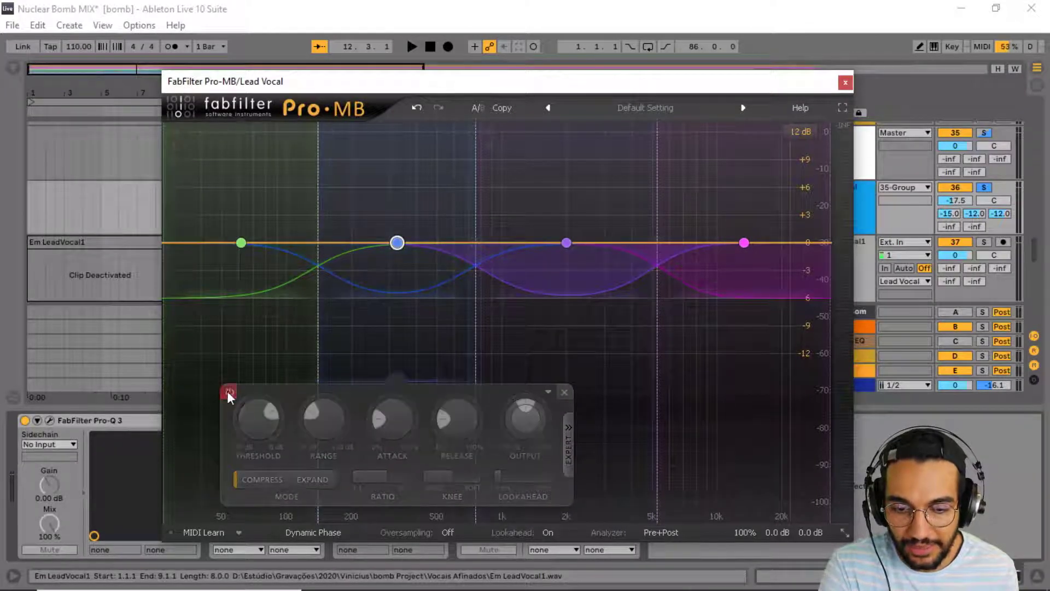
left_click(572, 268)
left_click(398, 391)
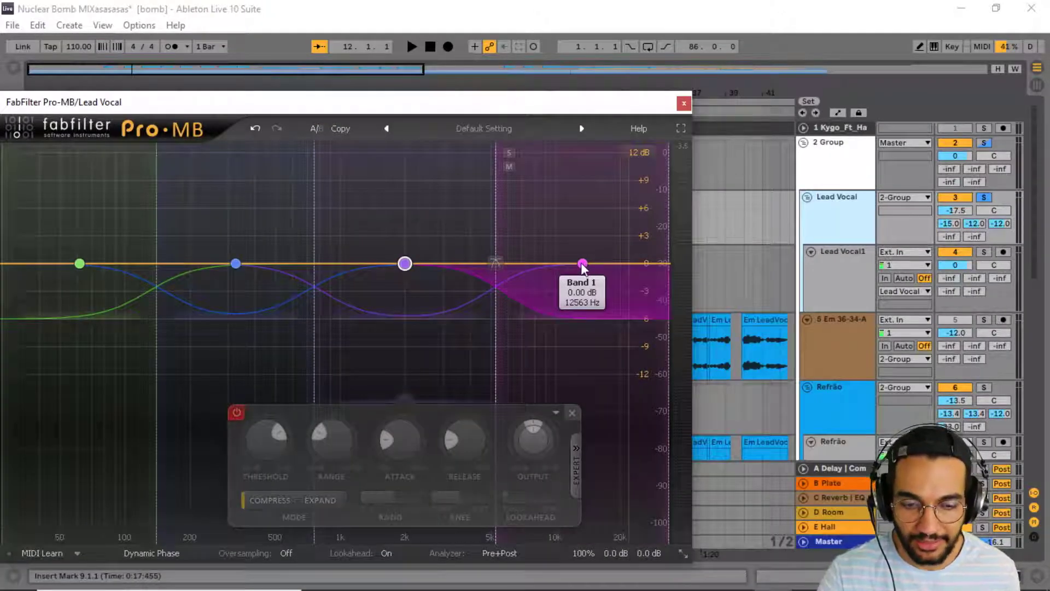
Step: Select the high band, audition the vocal, and lower its crossover with the mid band to about 4042.7 Hz
left_click(582, 264)
key("space")
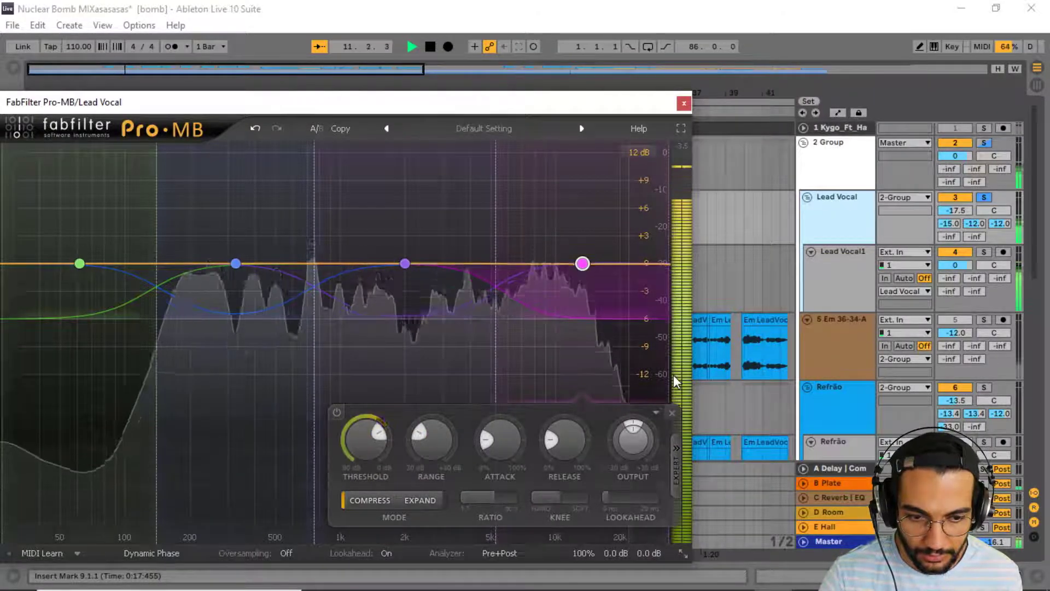
key("space")
left_click_drag(497, 260, 472, 264)
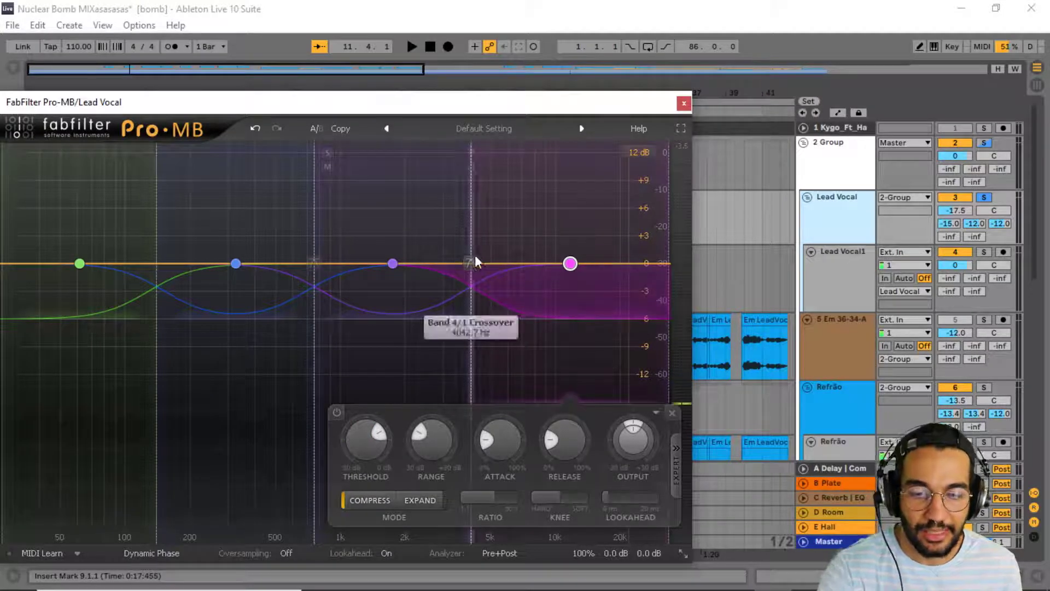
mouse_move(465, 257)
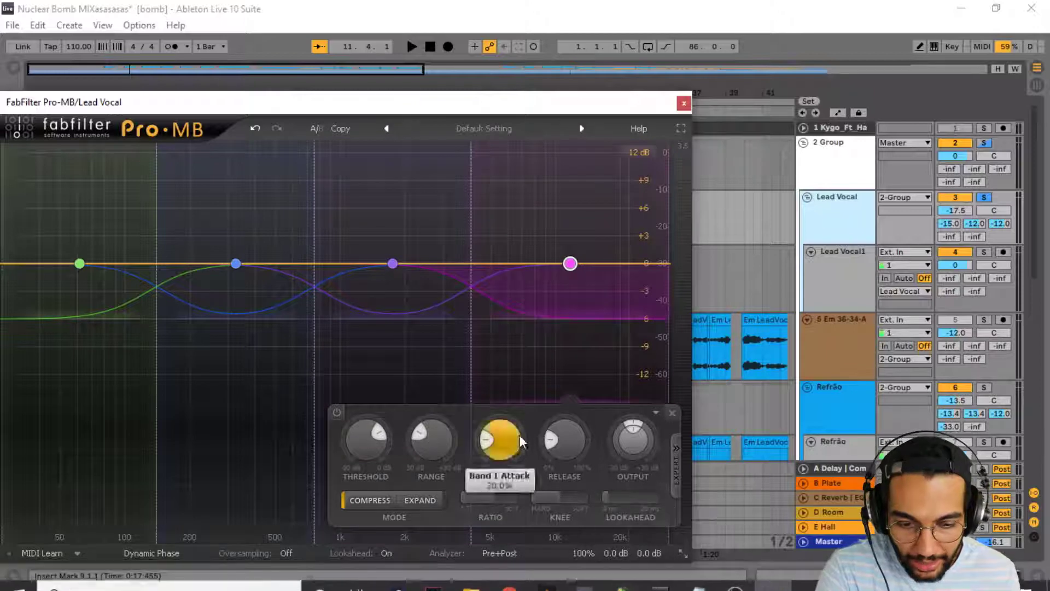
Step: Reduce the high band's attack and fine-tune its release
left_click_drag(501, 438, 500, 481)
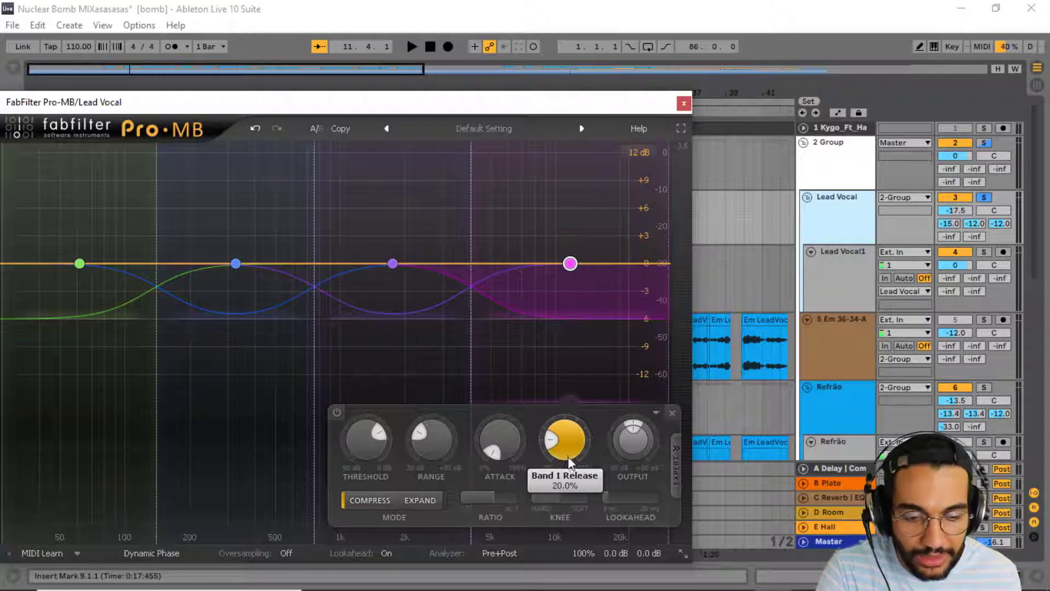
left_click_drag(563, 451, 564, 437)
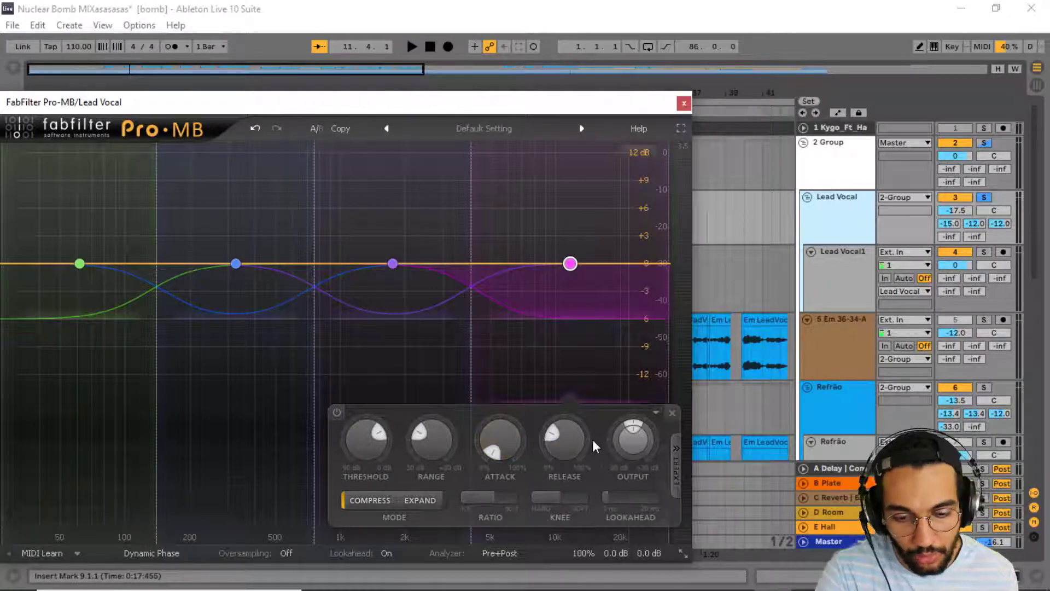
left_click_drag(591, 439, 590, 481)
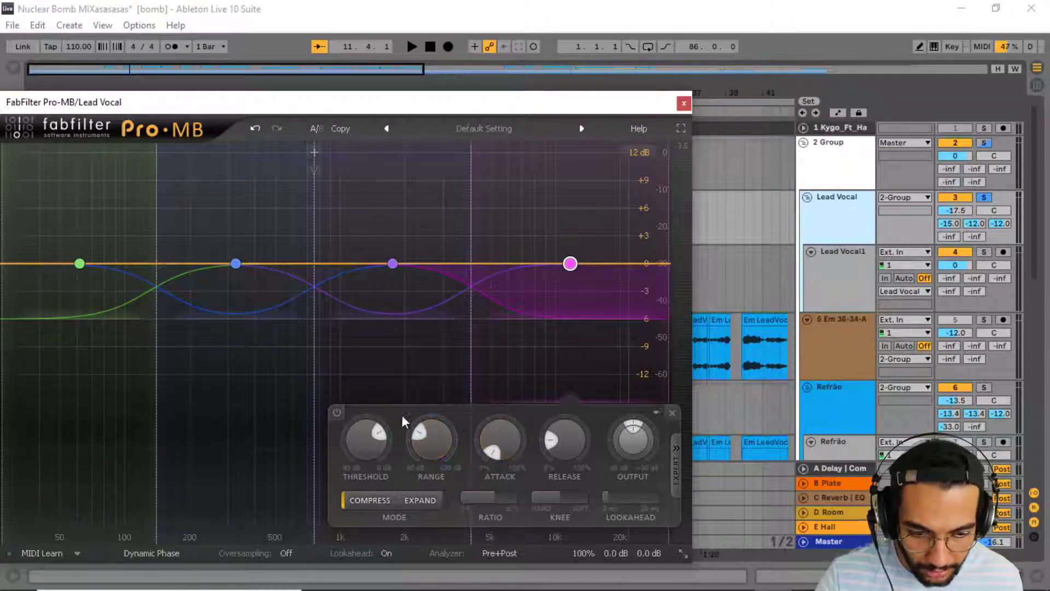
Step: Try different high-band thresholds around a short vocal playback, including −17.71 dB, and return the threshold to 0 dB
left_click_drag(363, 441, 364, 471)
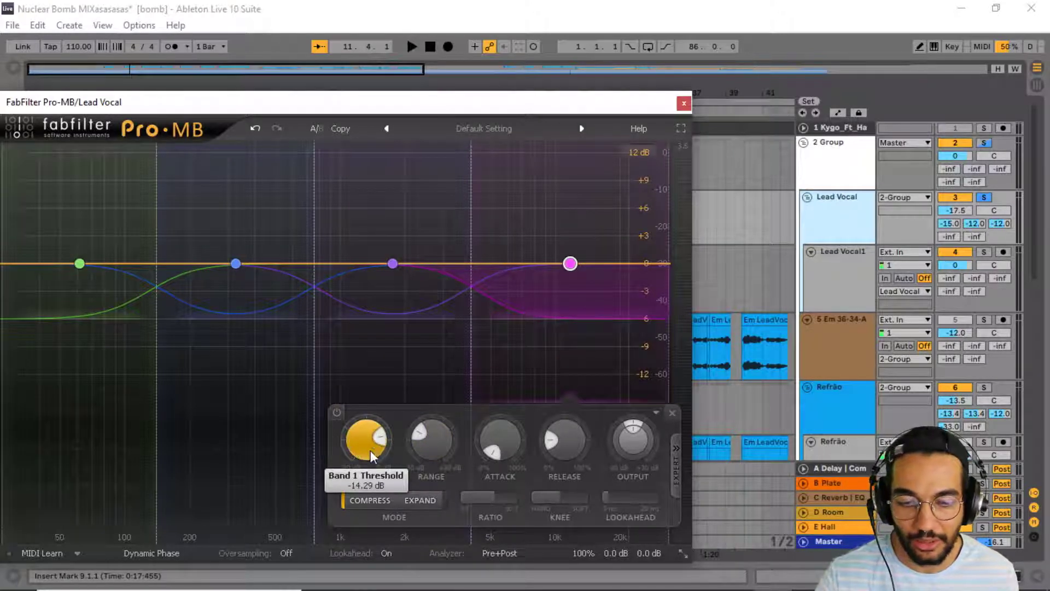
key("space")
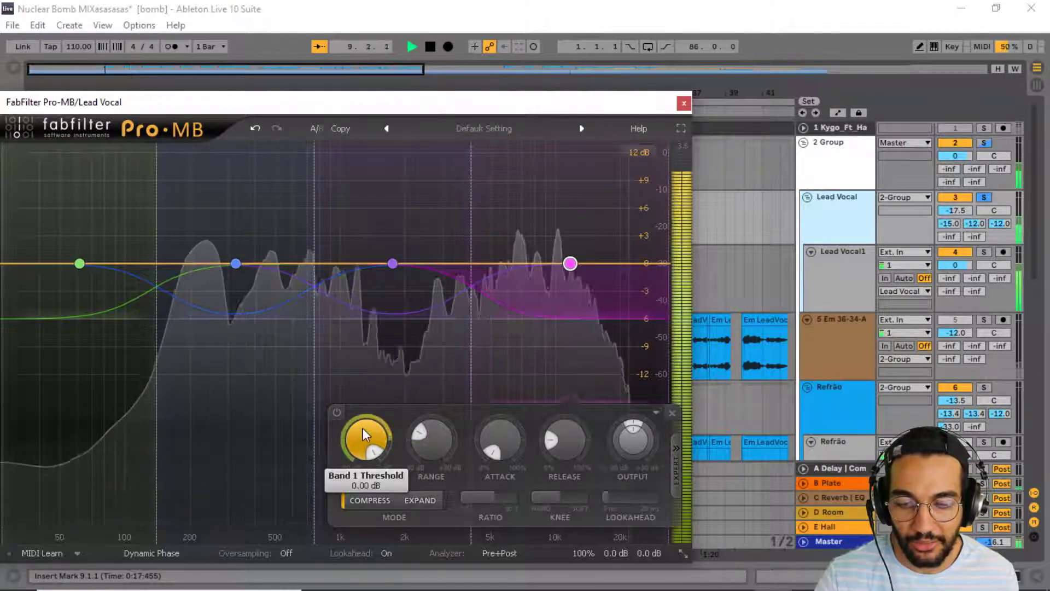
key("space")
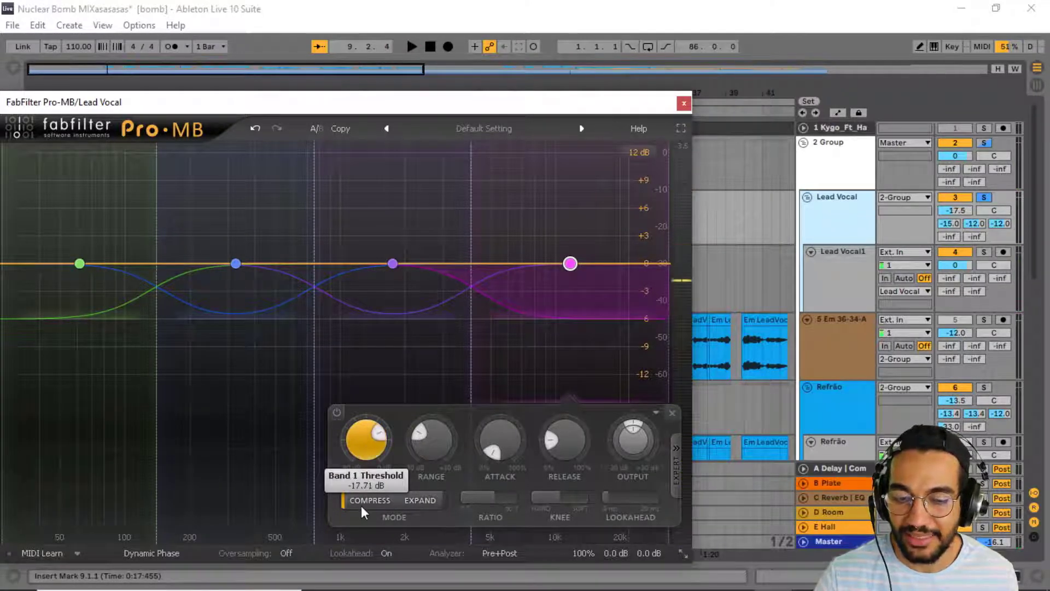
scroll(372, 441, "up", 1)
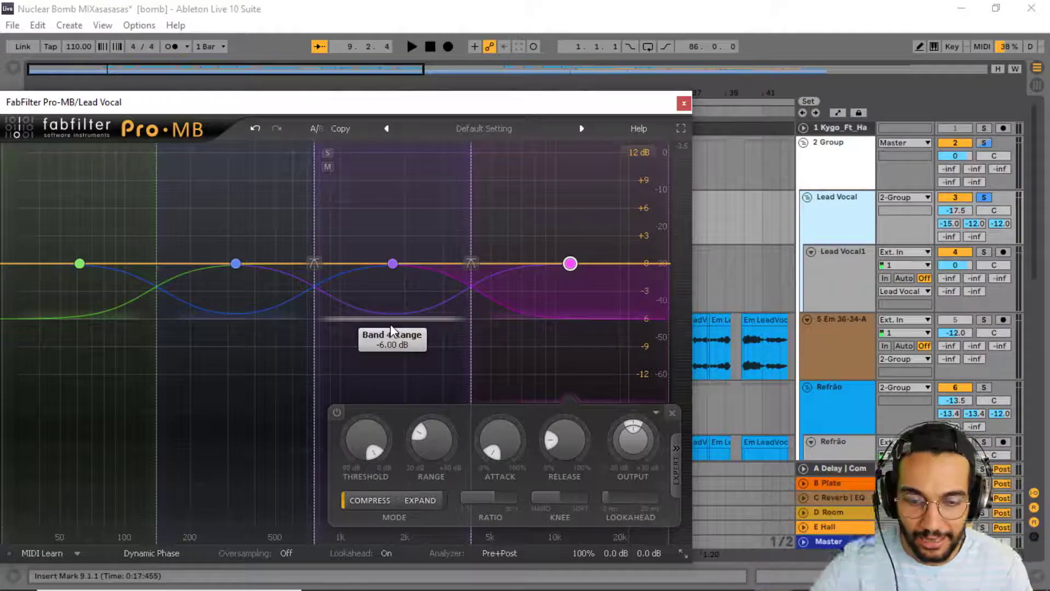
Step: Play back the vocal with the plug-in window moved aside and lower the high band's threshold to about −12 dB
key("space")
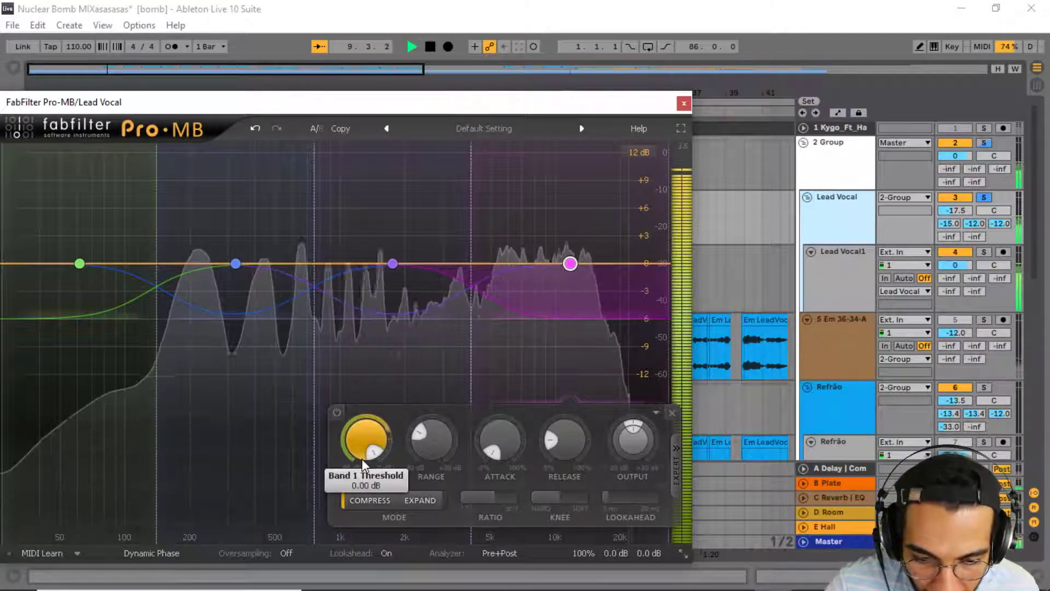
key("space")
left_click_drag(554, 104, 647, 108)
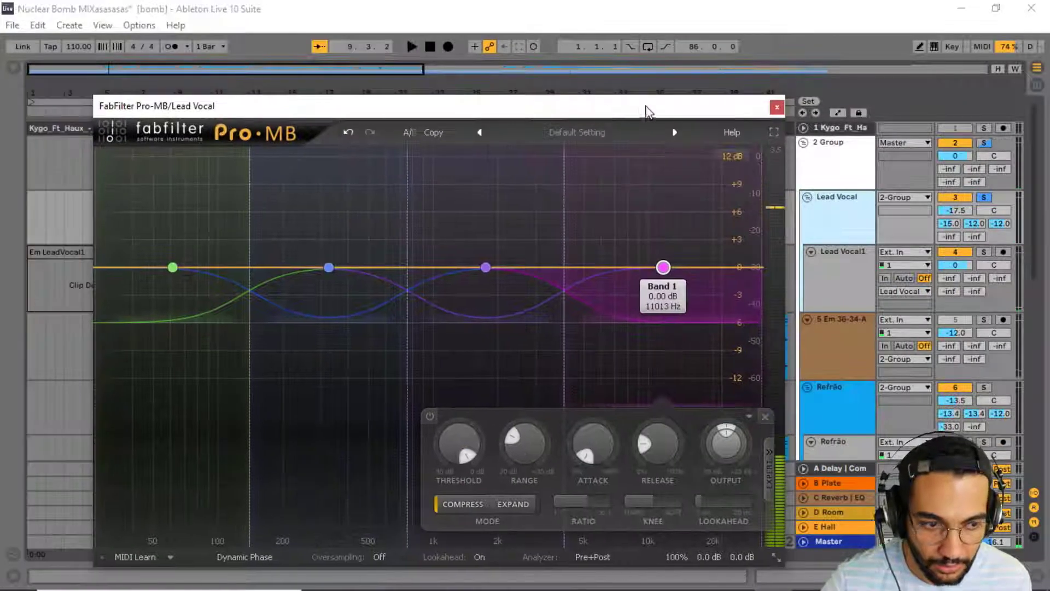
key("space")
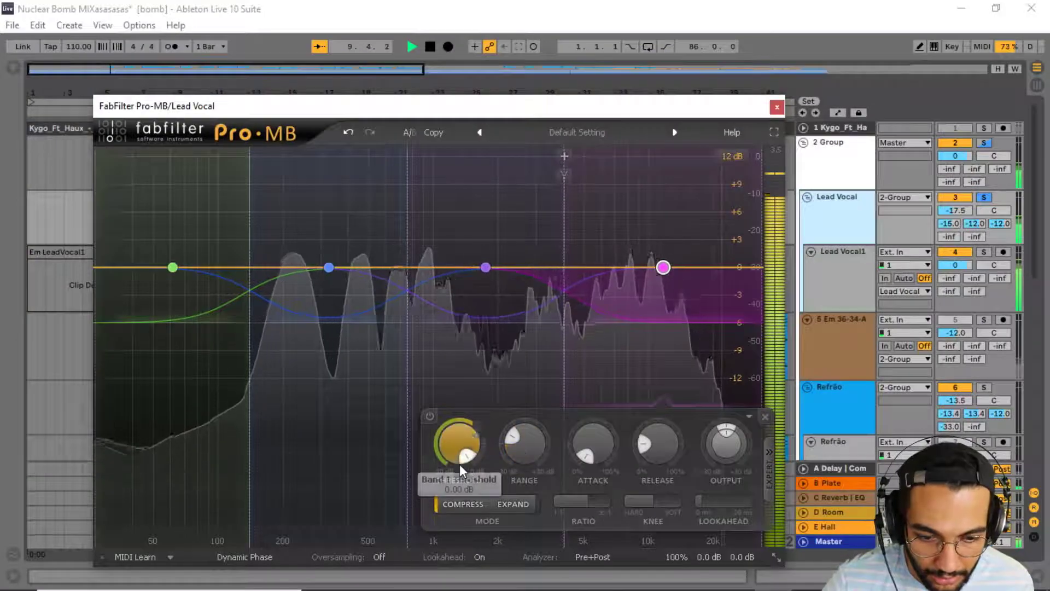
mouse_move(459, 464)
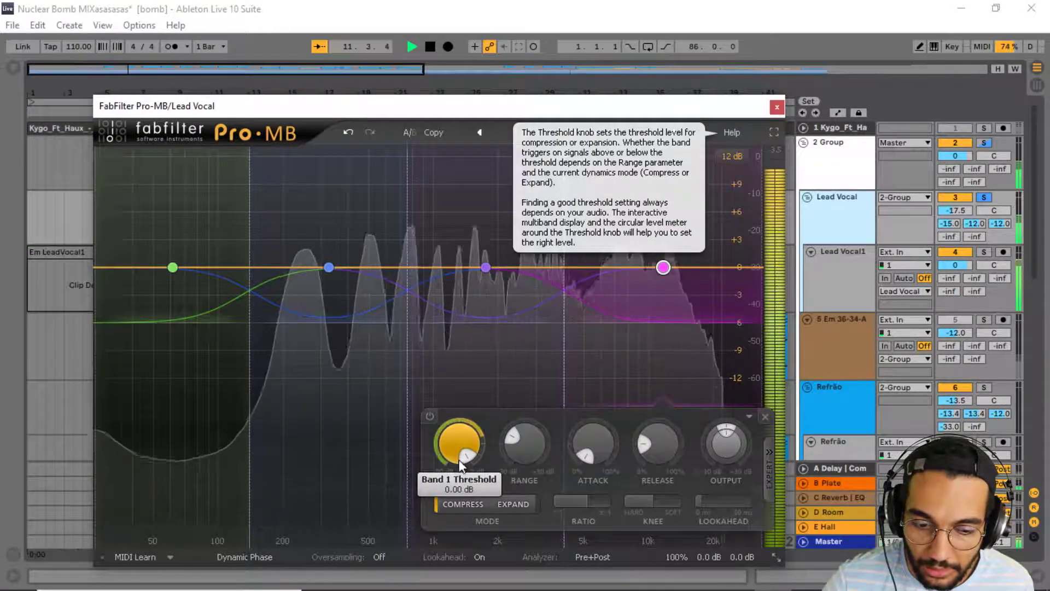
left_click_drag(459, 463, 563, 502)
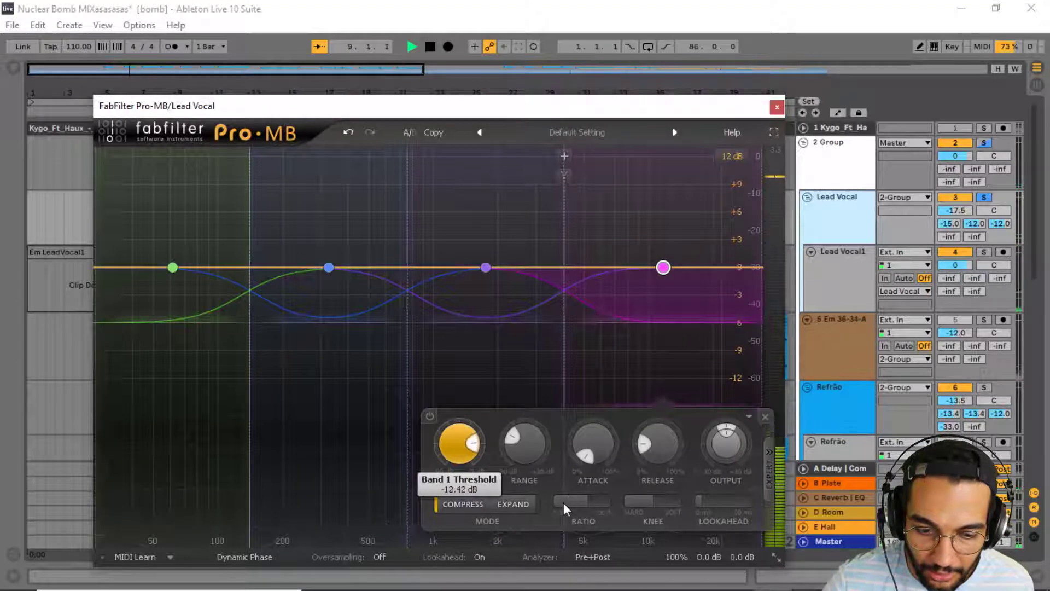
key("space")
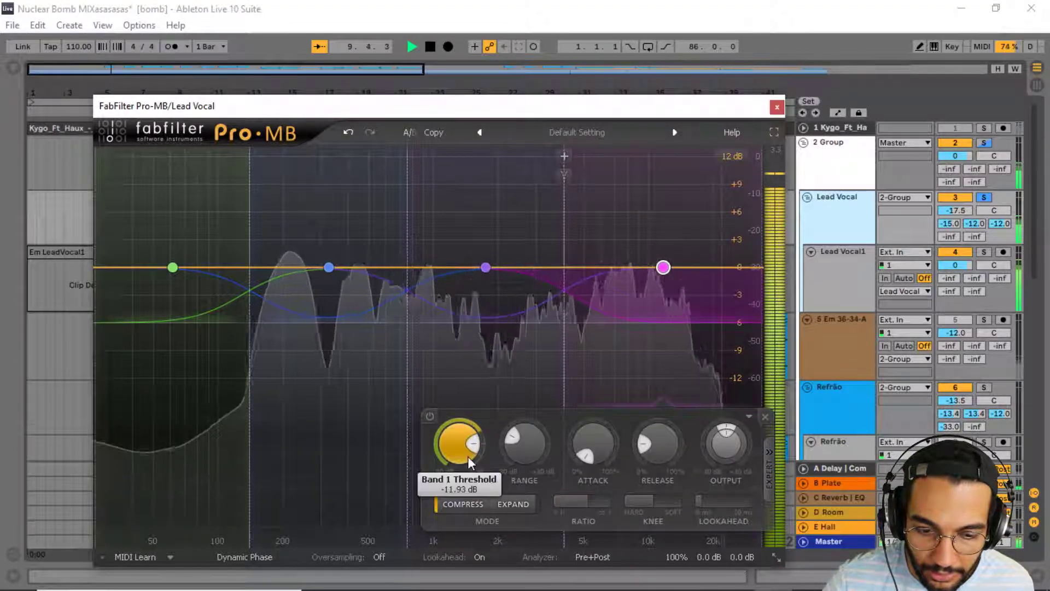
left_click_drag(467, 456, 464, 457)
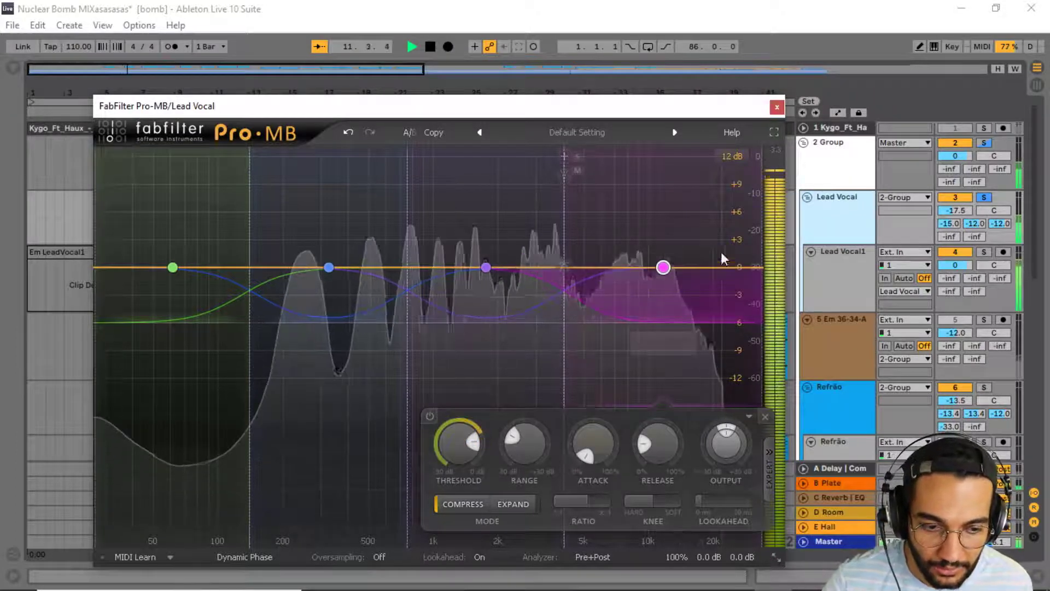
Step: Fine-tune the high band's threshold while auditioning a further passage of the lead vocal
scroll(455, 445, "down", 2)
key("space")
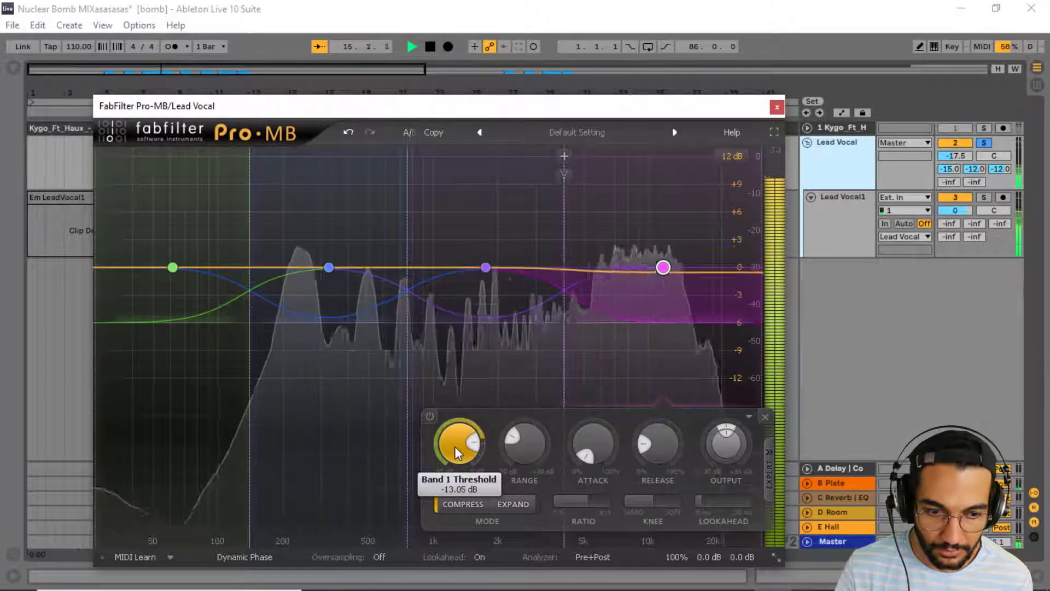
left_click_drag(454, 445, 463, 431)
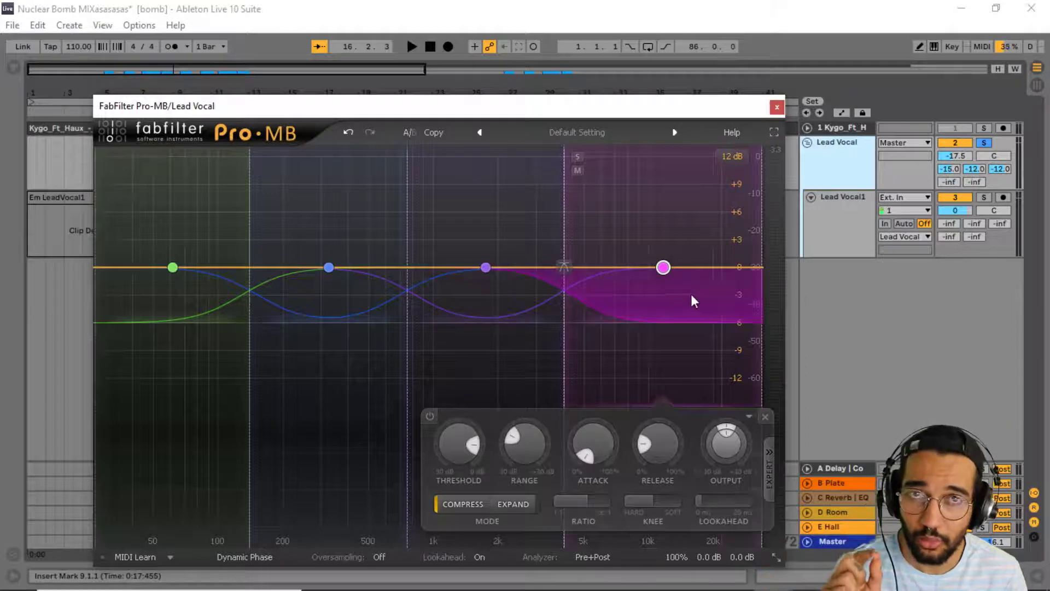
Step: Nudge the high band's lower crossover slightly down, and briefly bypass and re-enable the band
left_click_drag(561, 267, 560, 267)
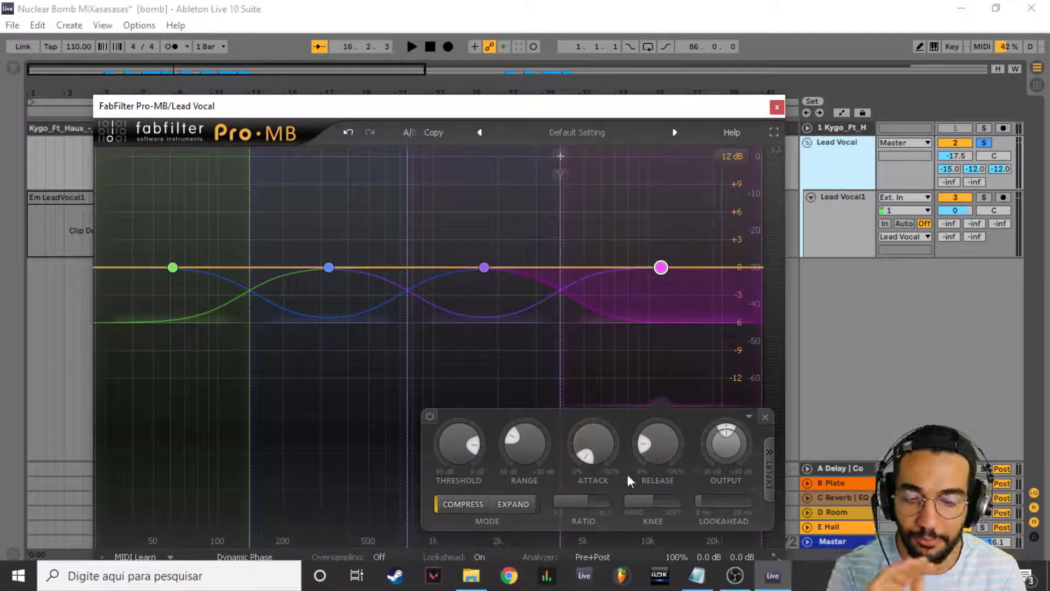
mouse_move(655, 445)
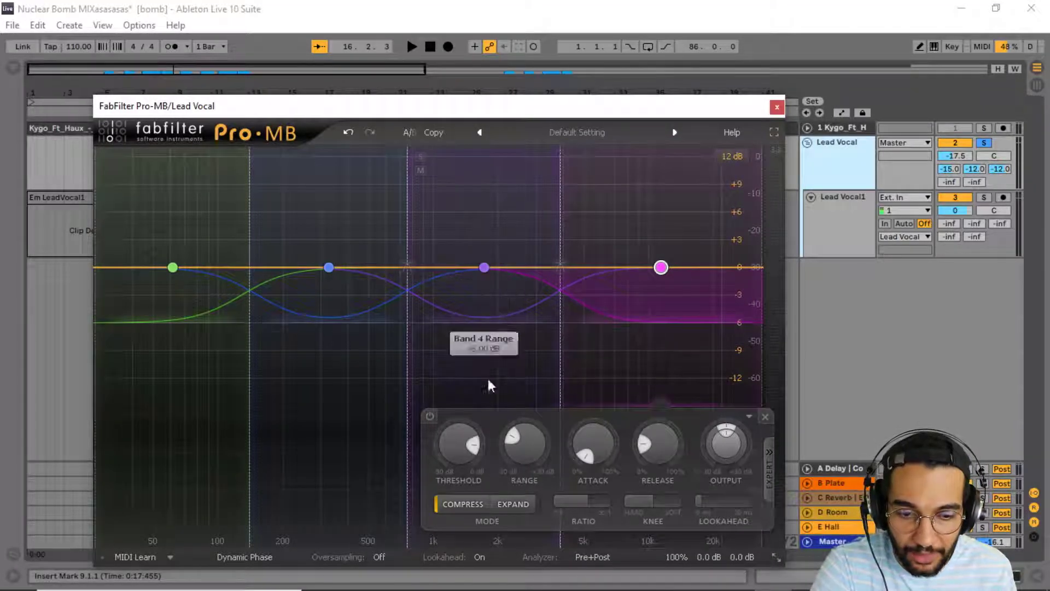
left_click(430, 416)
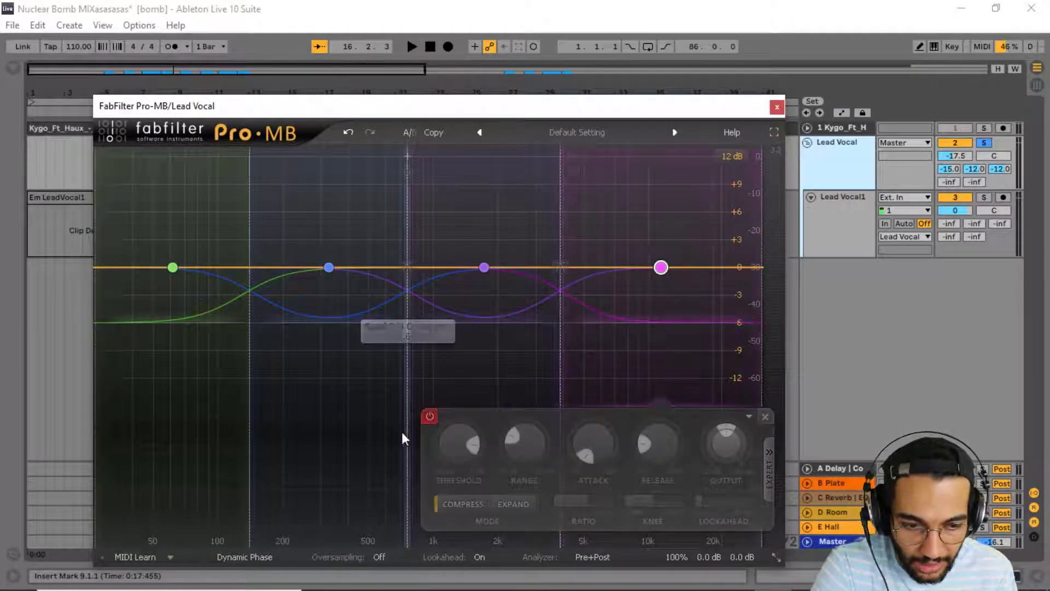
left_click(429, 419)
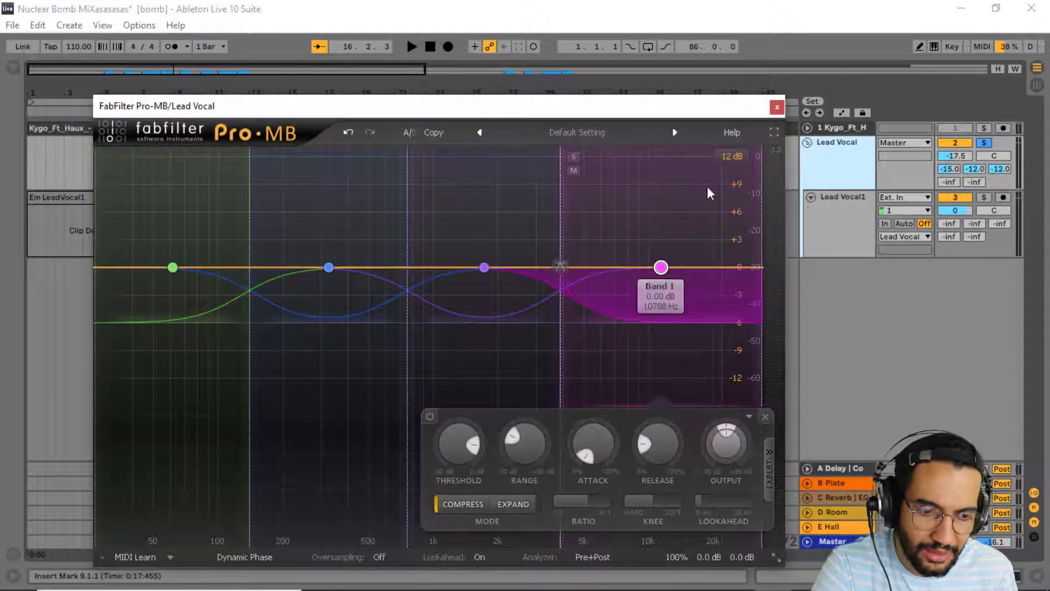
Step: Narrow the high band from both sides so it centres on about 8.4 kHz, and play a short vocal passage
left_click_drag(763, 267, 631, 268)
key("space")
key("space")
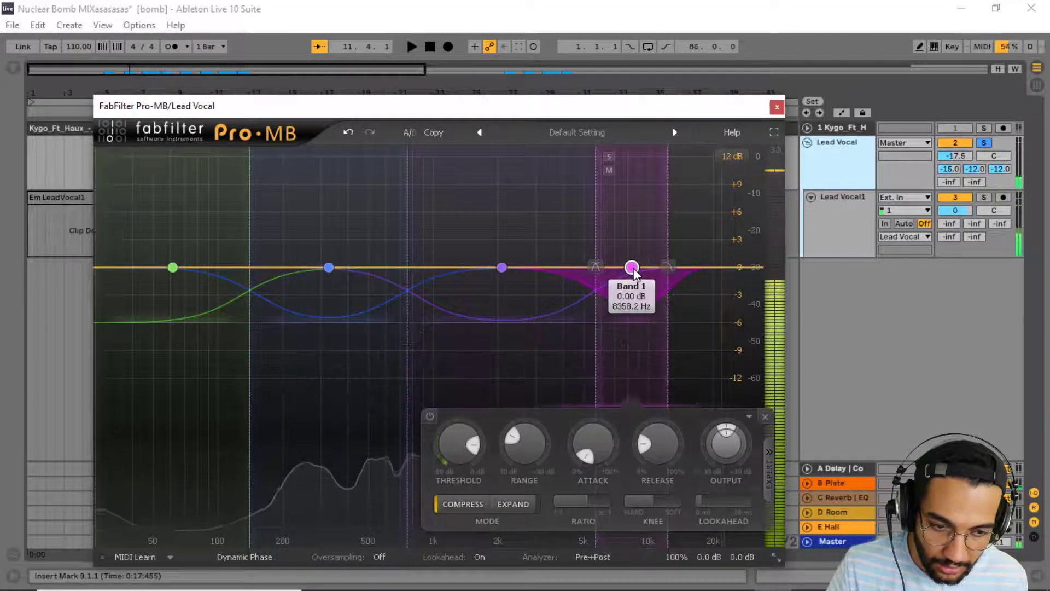
Step: Solo the narrowed high band and raise its upper crossover during playback so the band centres on about 8.6 kHz
left_click(609, 158)
key("space")
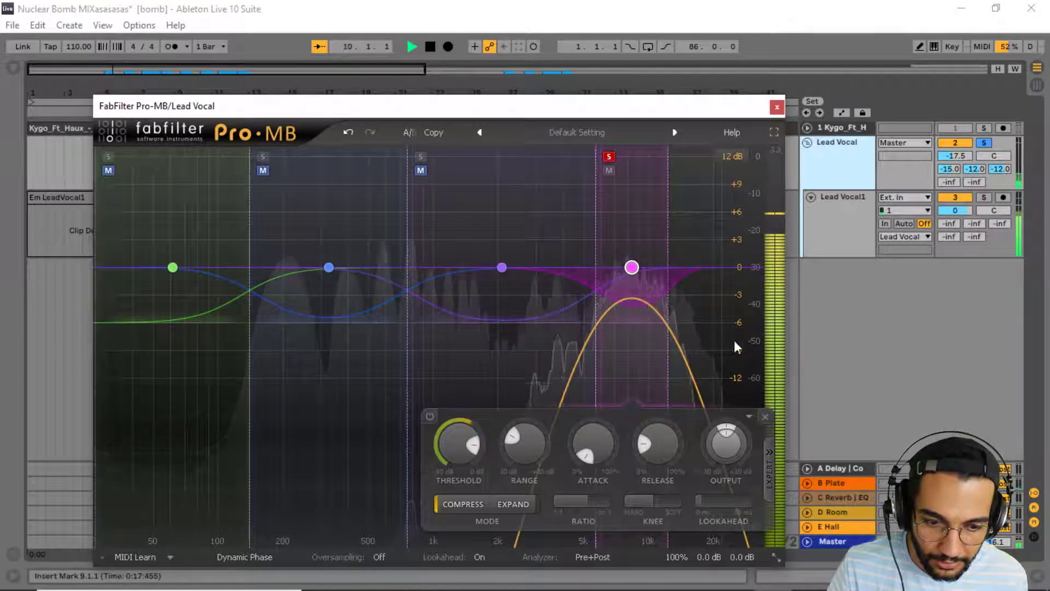
left_click_drag(664, 265, 675, 262)
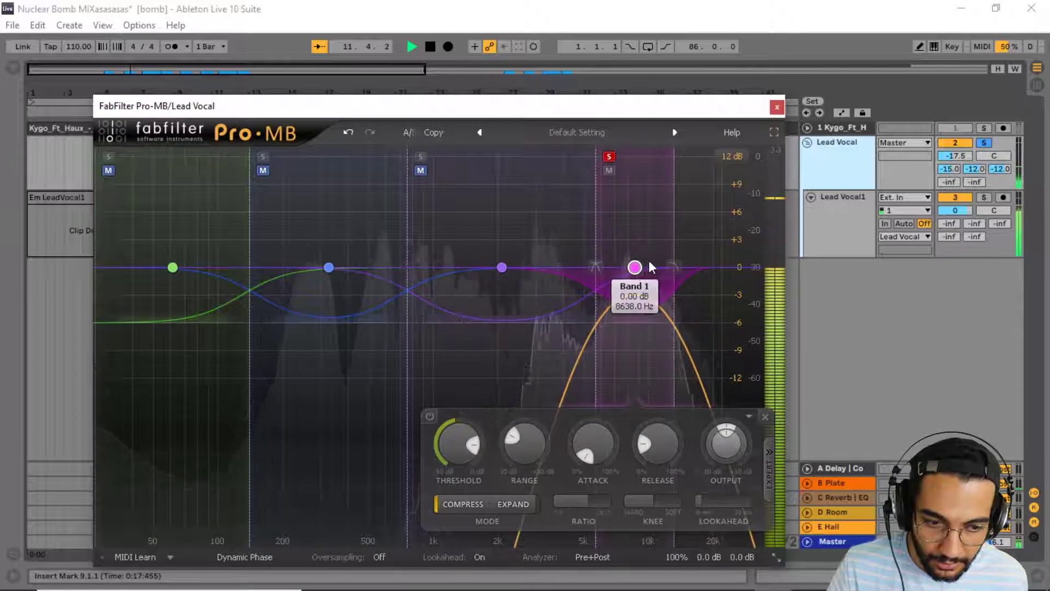
key("space")
Step: Unsolo the high band and fine-tune its threshold between about −12.45 and −13.57 dB while playing back the full vocal
key("space")
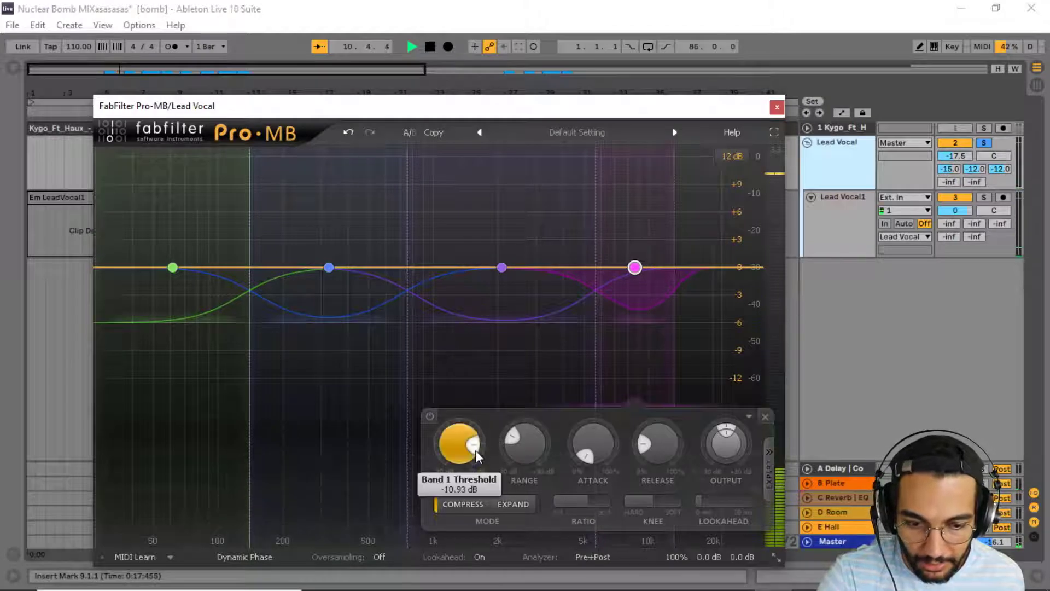
scroll(475, 465, "down", 3)
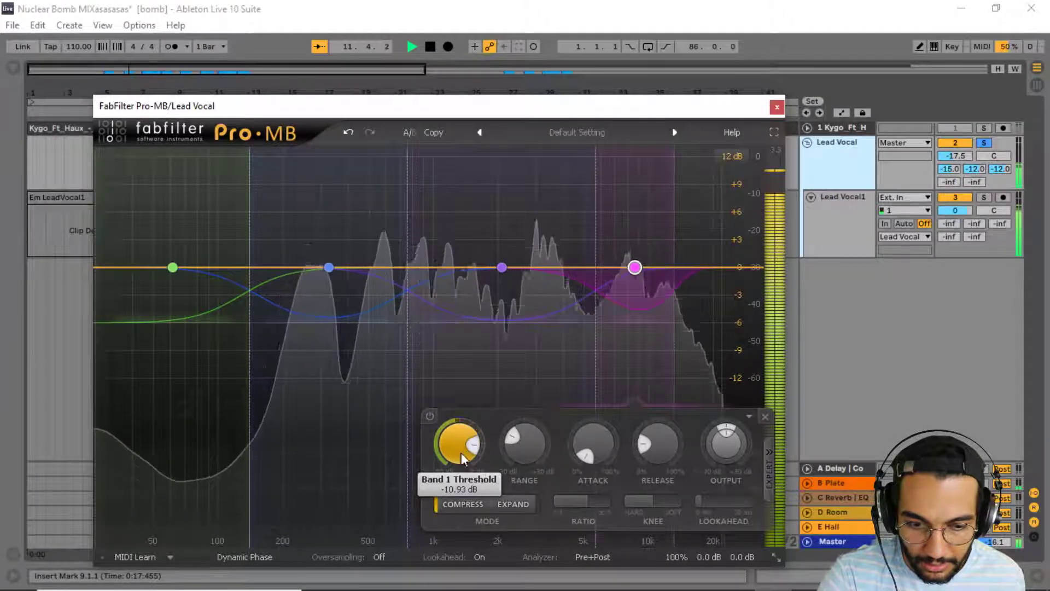
scroll(463, 466, "down", 2)
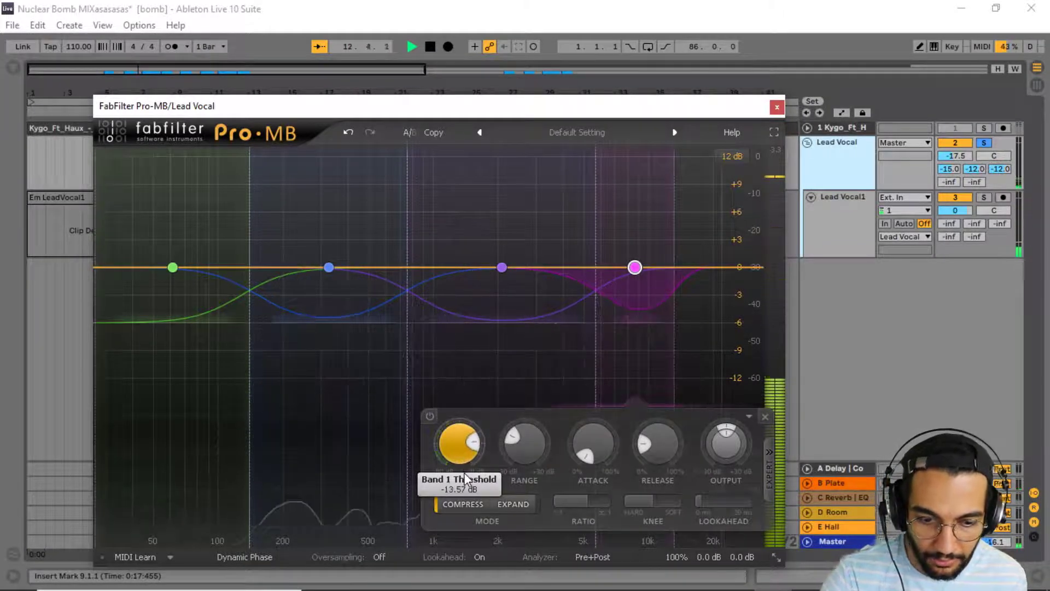
scroll(466, 469, "up", 2)
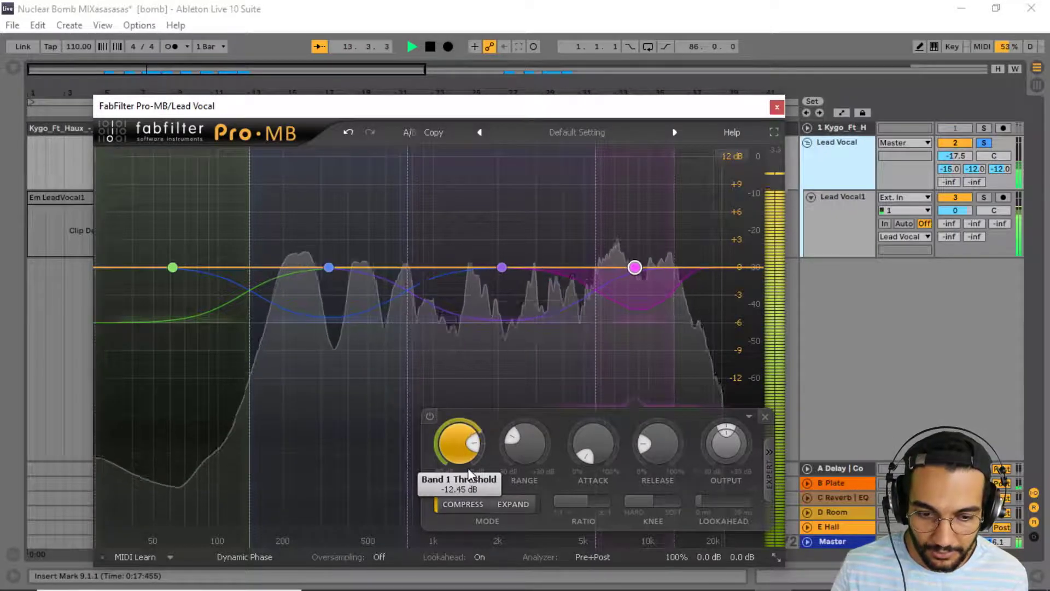
scroll(469, 472, "down", 1)
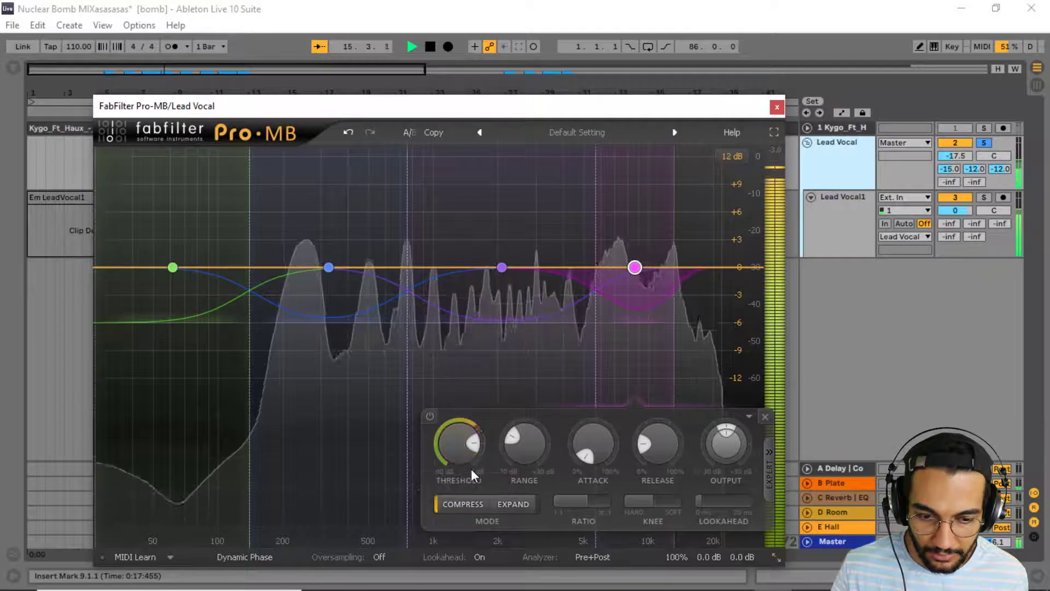
key("space")
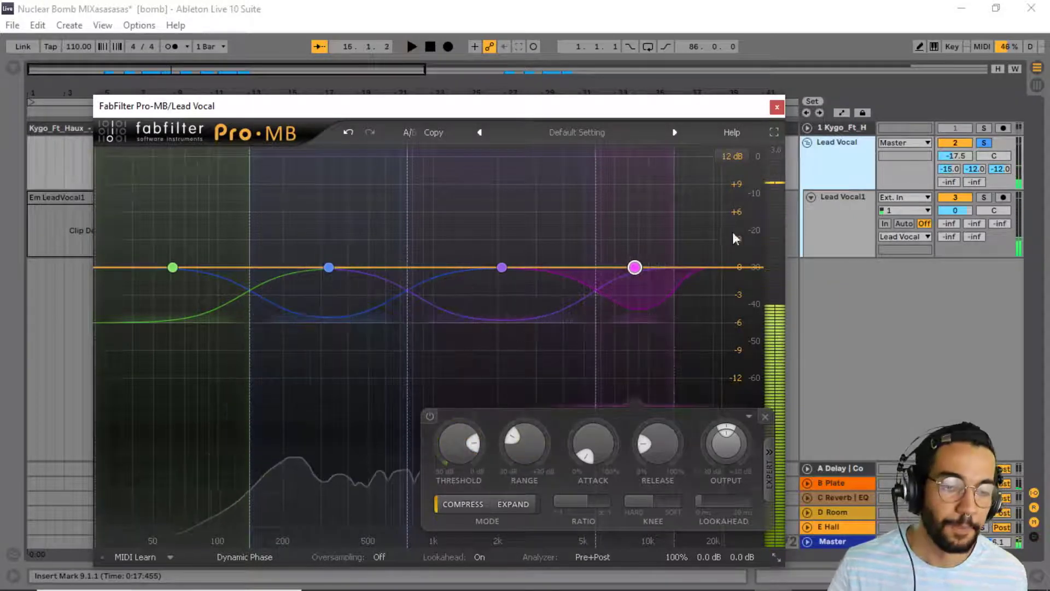